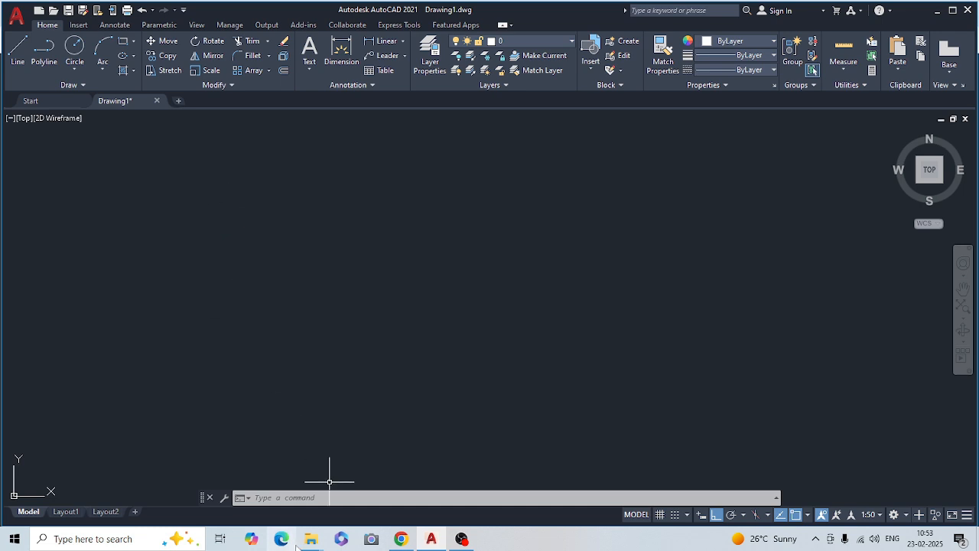
Step: Open the ISO-25 dimension style for modification with the DIMSTYLE command
{"action": "left_click", "coordinate": [274, 498]}
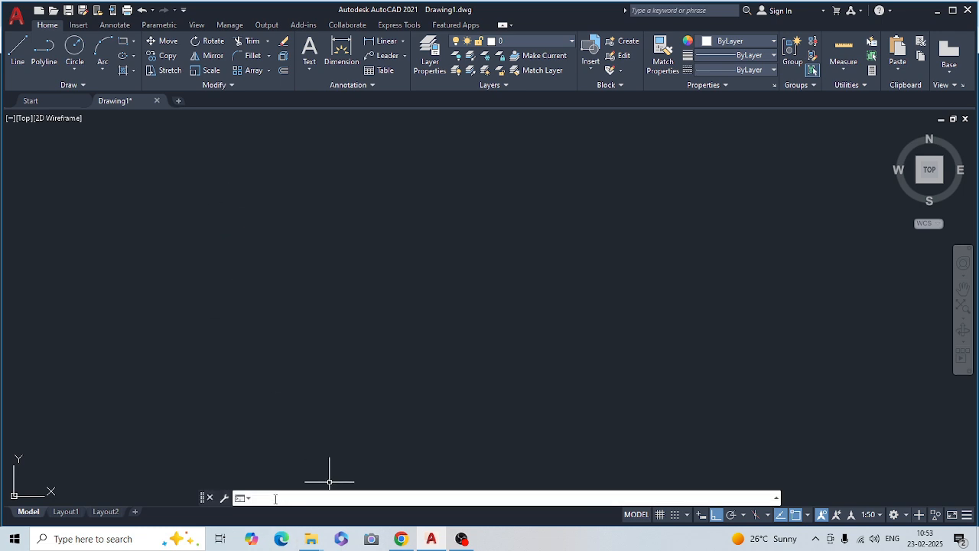
{"action": "type", "text": "dimst"}
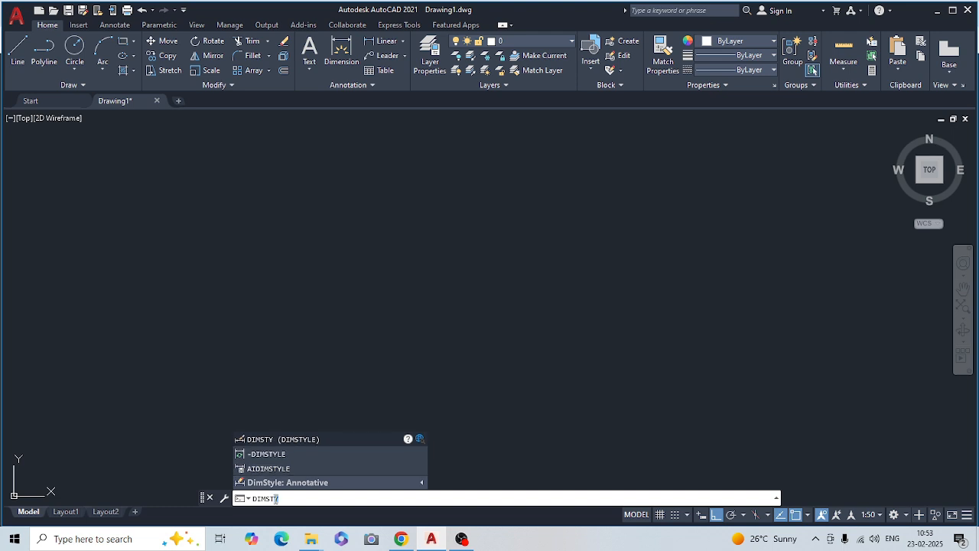
{"action": "key", "text": "Return"}
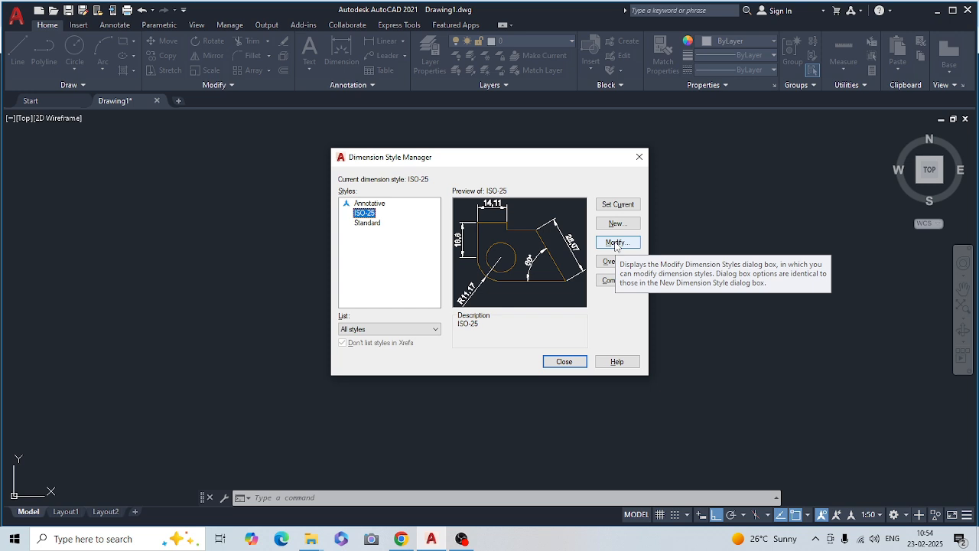
{"action": "left_click", "coordinate": [616, 243]}
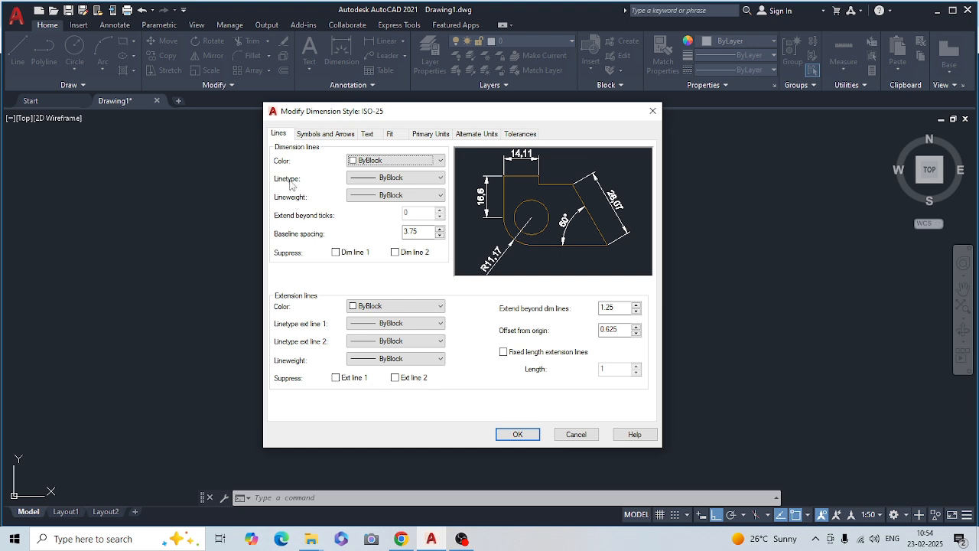
Step: Examine the available colors, linetypes and lineweights for the dimension lines and the color choices for the extension lines
{"action": "left_click", "coordinate": [440, 160]}
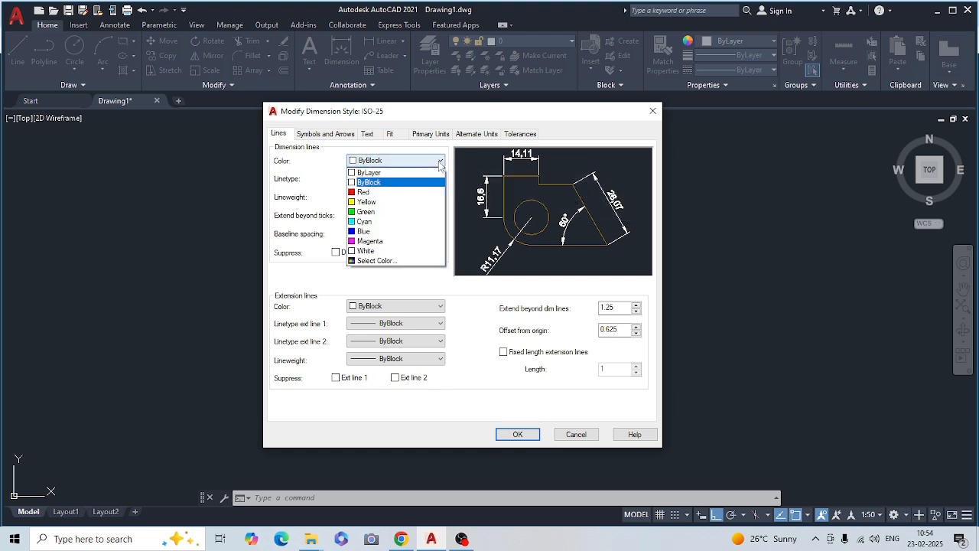
{"action": "left_click", "coordinate": [386, 162]}
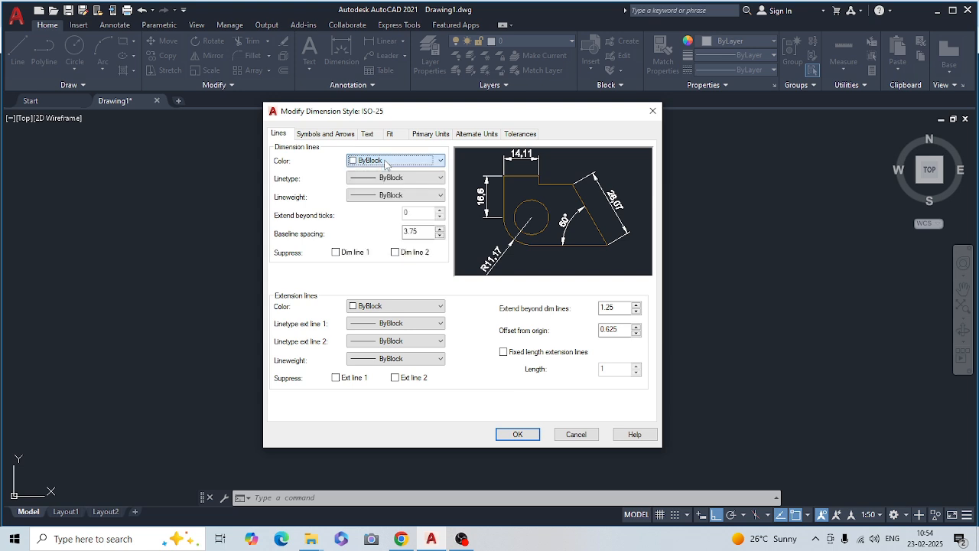
{"action": "left_click", "coordinate": [440, 178]}
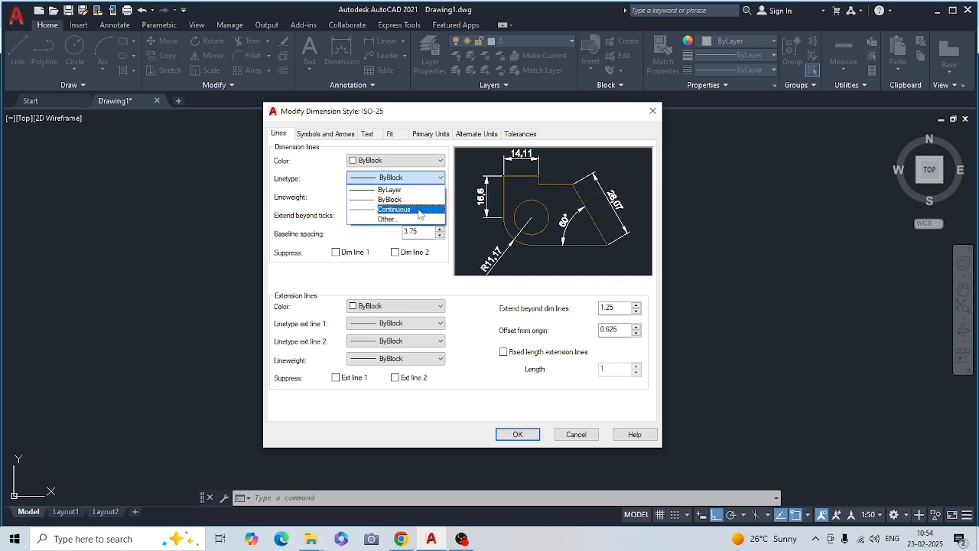
{"action": "left_click", "coordinate": [437, 179]}
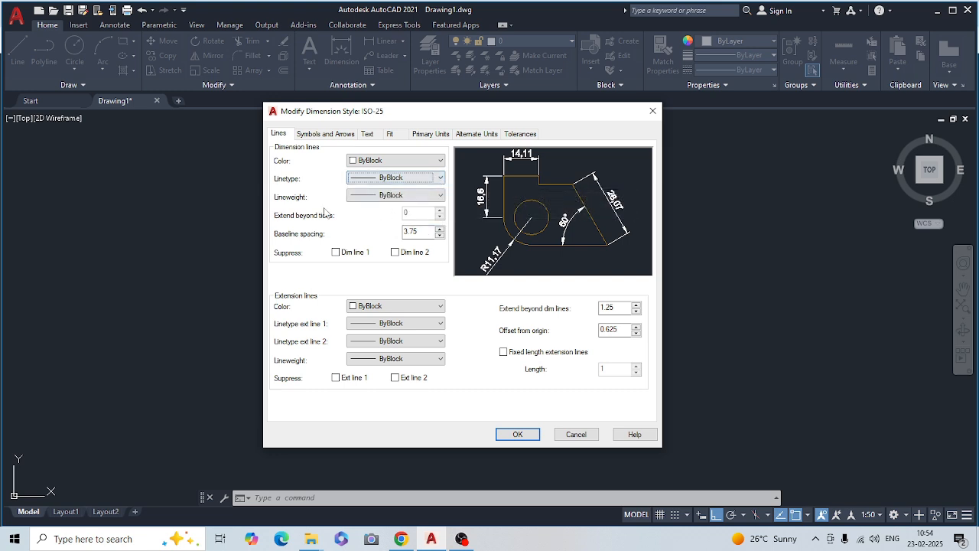
{"action": "left_click", "coordinate": [440, 197]}
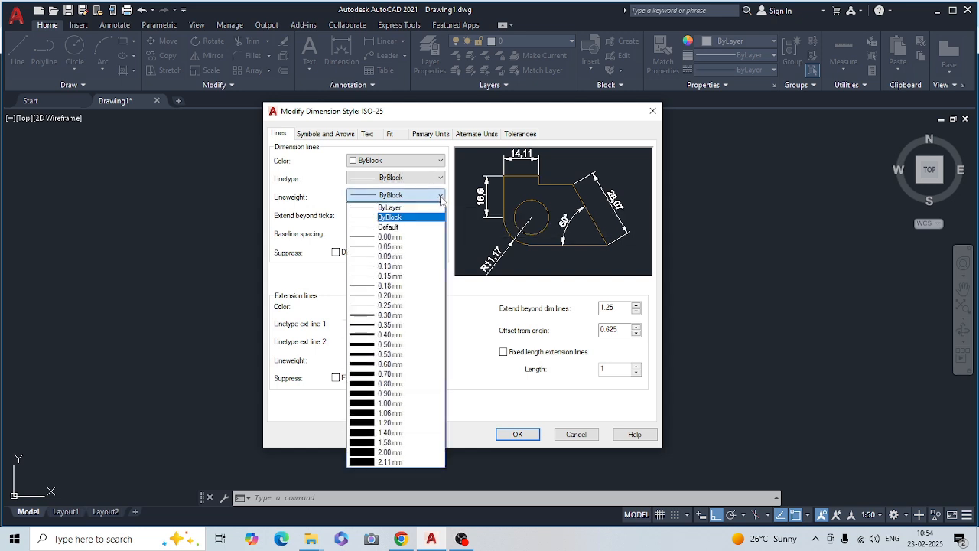
{"action": "left_click", "coordinate": [422, 198]}
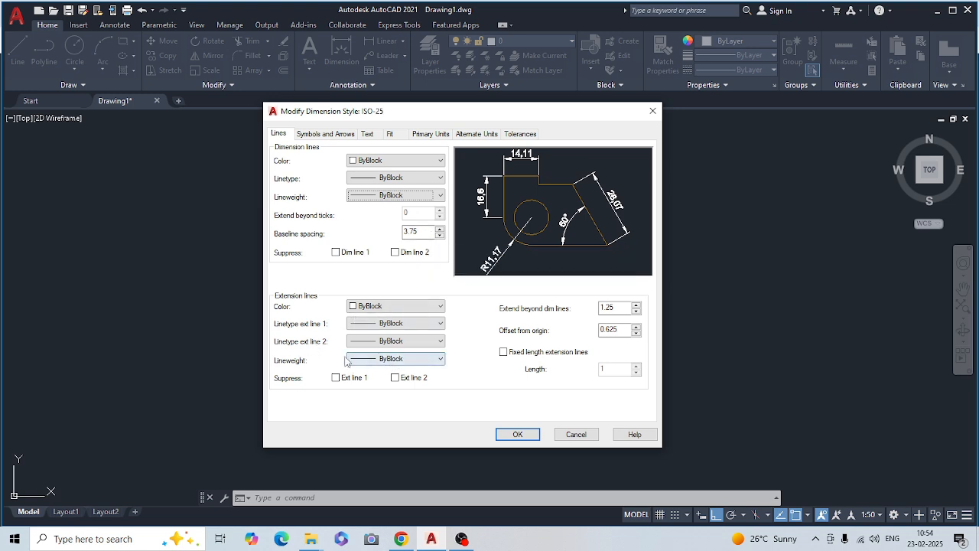
{"action": "left_click", "coordinate": [441, 307]}
{"action": "left_click", "coordinate": [441, 307]}
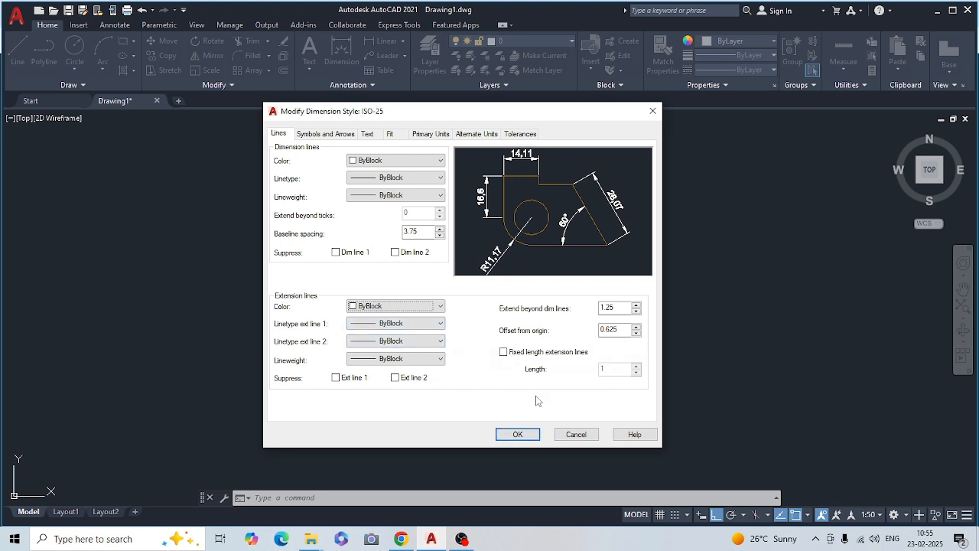
Step: Try Closed blank for the first and second arrowheads, and return both to Closed filled
{"action": "left_click", "coordinate": [320, 135]}
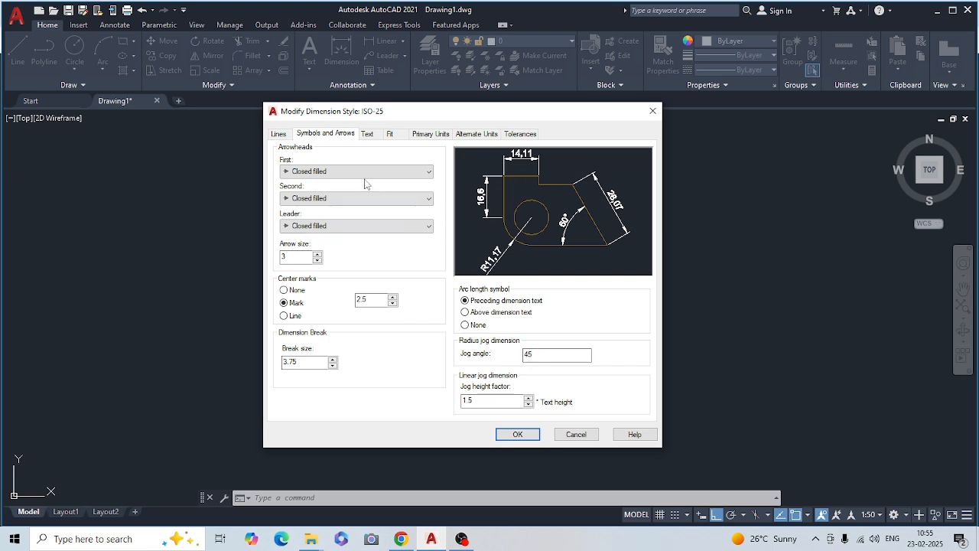
{"action": "left_click", "coordinate": [430, 173]}
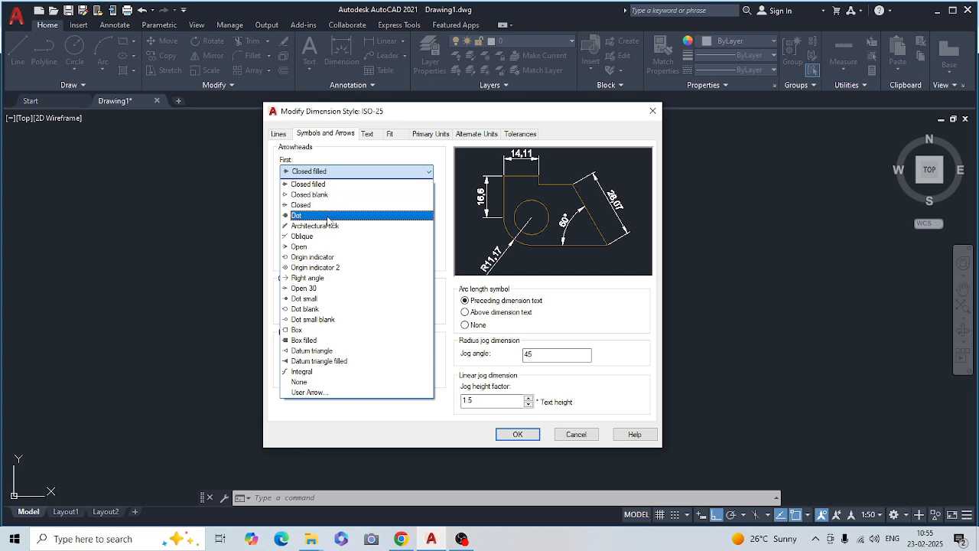
{"action": "left_click", "coordinate": [314, 194]}
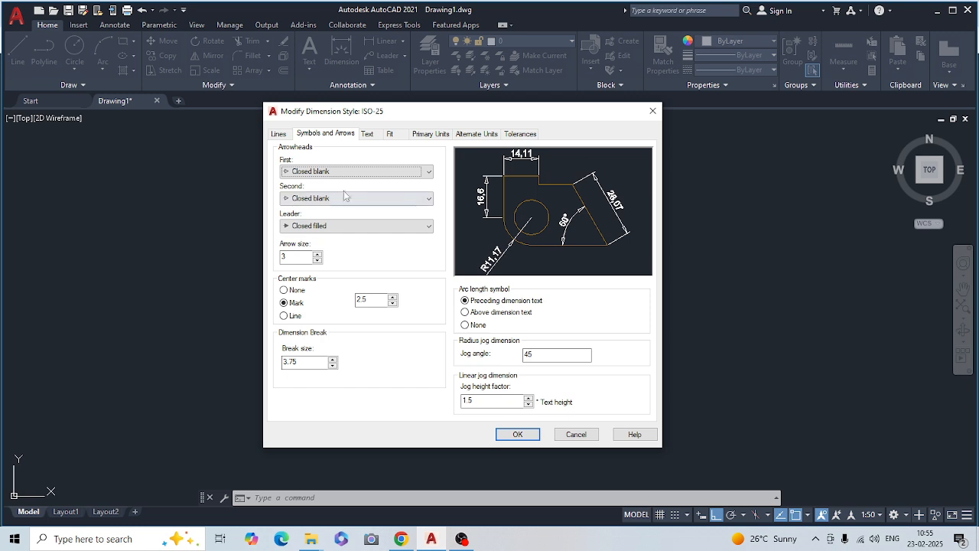
{"action": "left_click", "coordinate": [430, 173]}
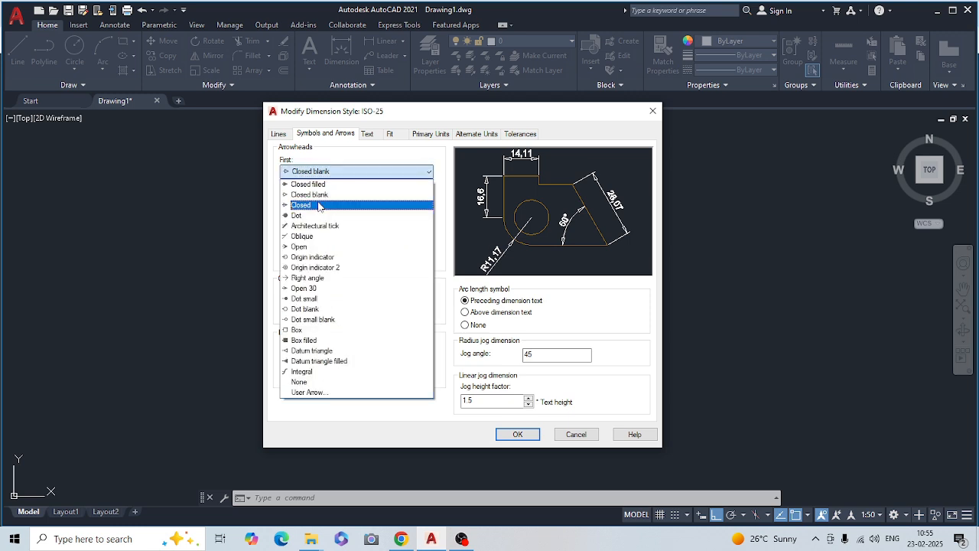
{"action": "left_click", "coordinate": [332, 185]}
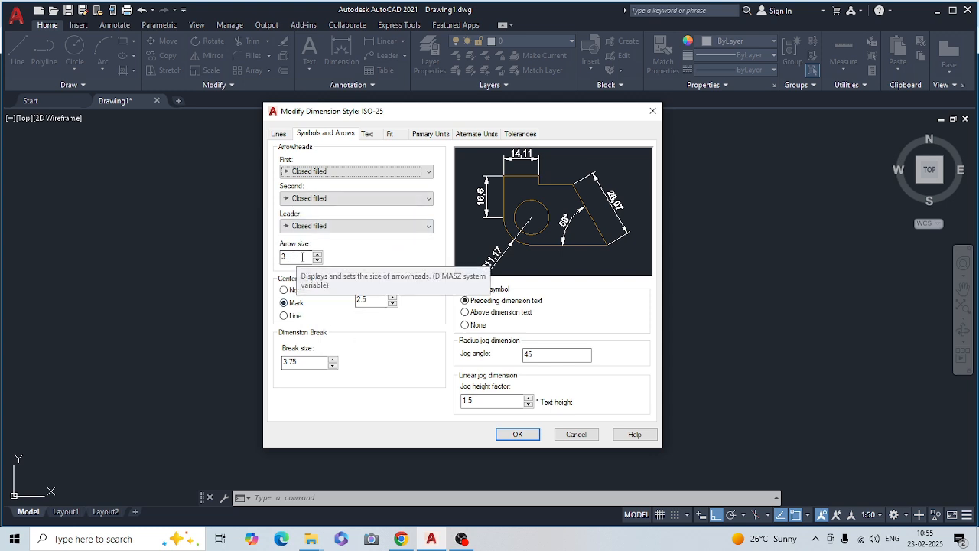
Step: Try an arrow size of 6 and set it back to 3
{"action": "double_click", "coordinate": [302, 257]}
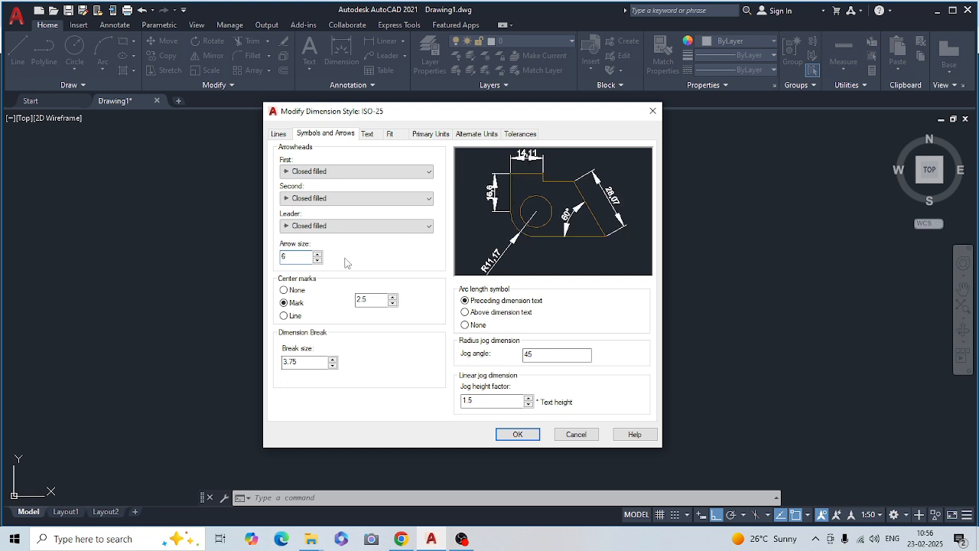
{"action": "double_click", "coordinate": [298, 256]}
{"action": "type", "text": "3"}
Step: Examine the text style and text color choices for the dimension text
{"action": "left_click", "coordinate": [369, 134]}
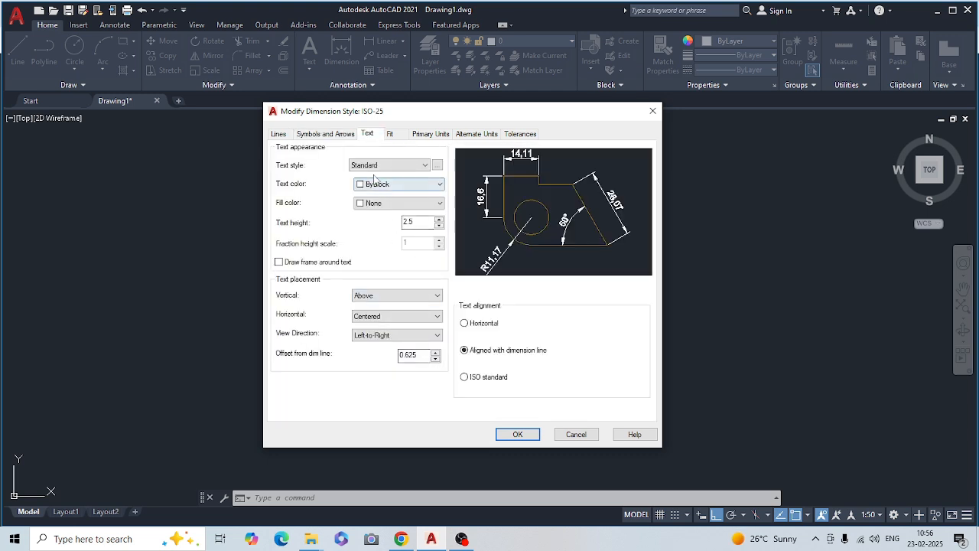
{"action": "left_click", "coordinate": [425, 165]}
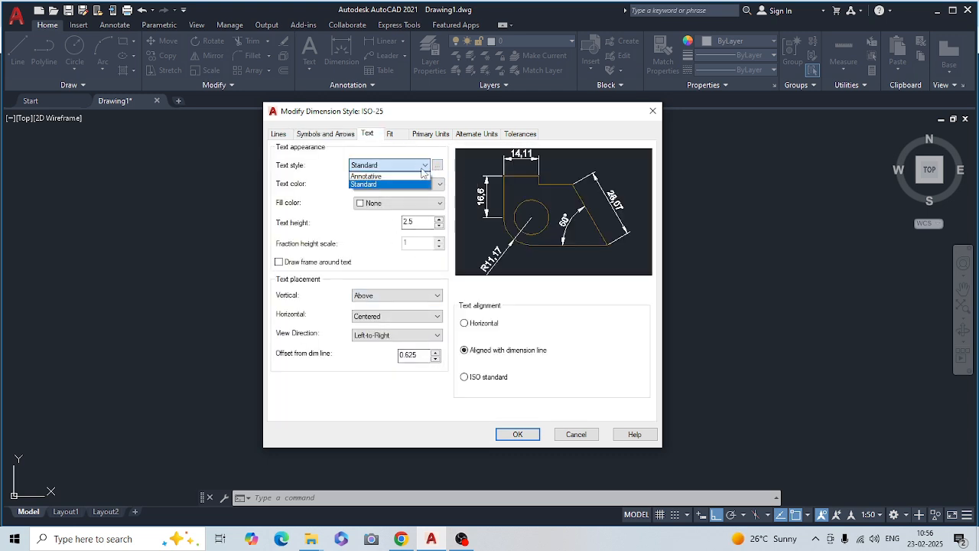
{"action": "left_click", "coordinate": [386, 185]}
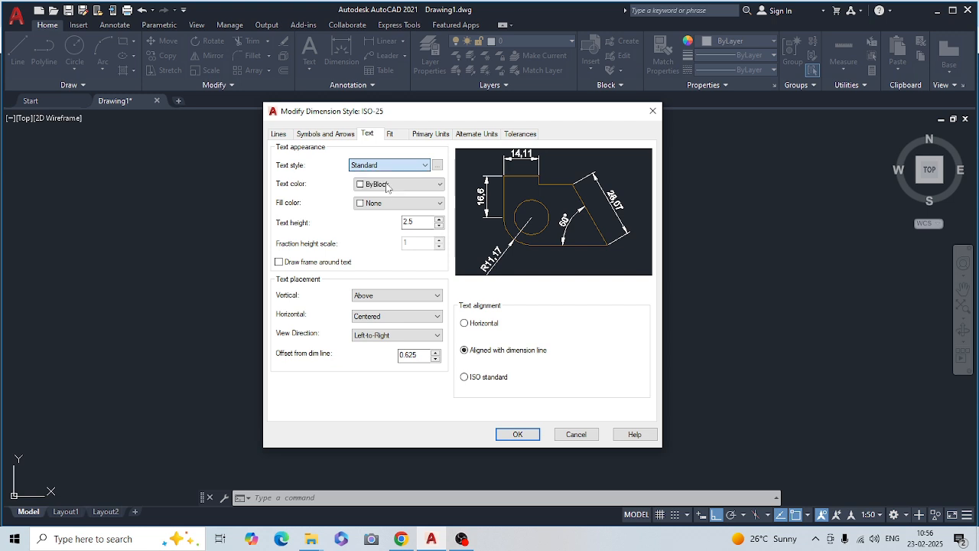
{"action": "left_click", "coordinate": [439, 184]}
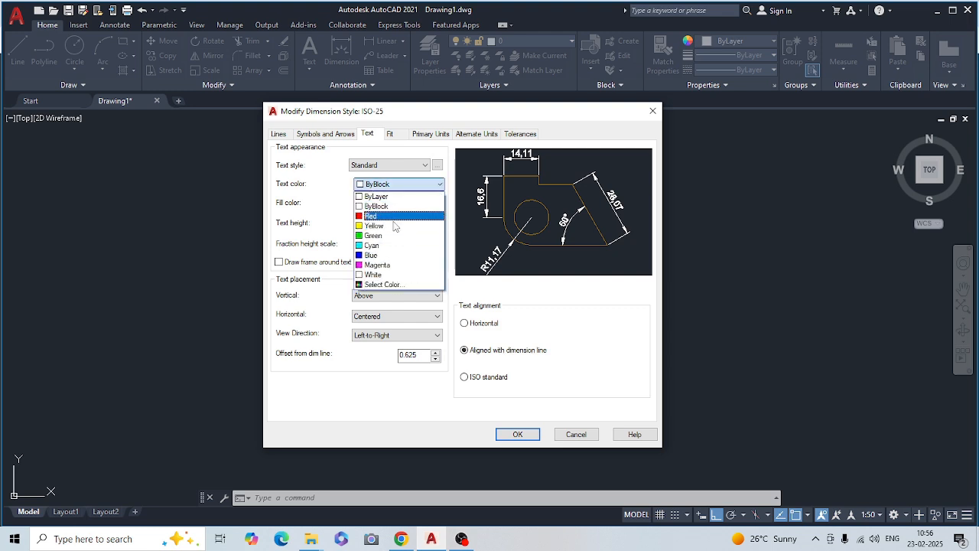
{"action": "left_click", "coordinate": [441, 186]}
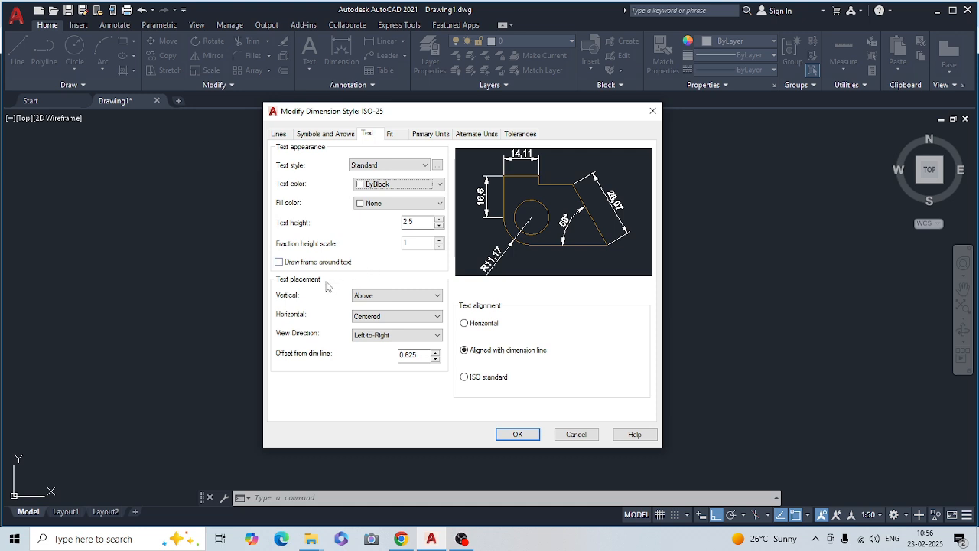
Step: Try the Below and Centered vertical placements for the dimension text, and return the placement to Above
{"action": "left_click", "coordinate": [438, 296]}
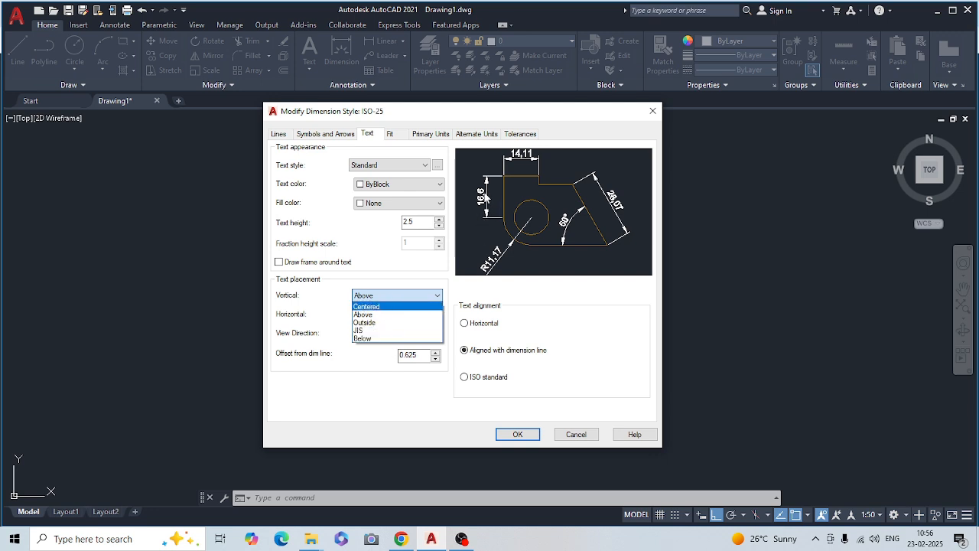
{"action": "left_click", "coordinate": [373, 339]}
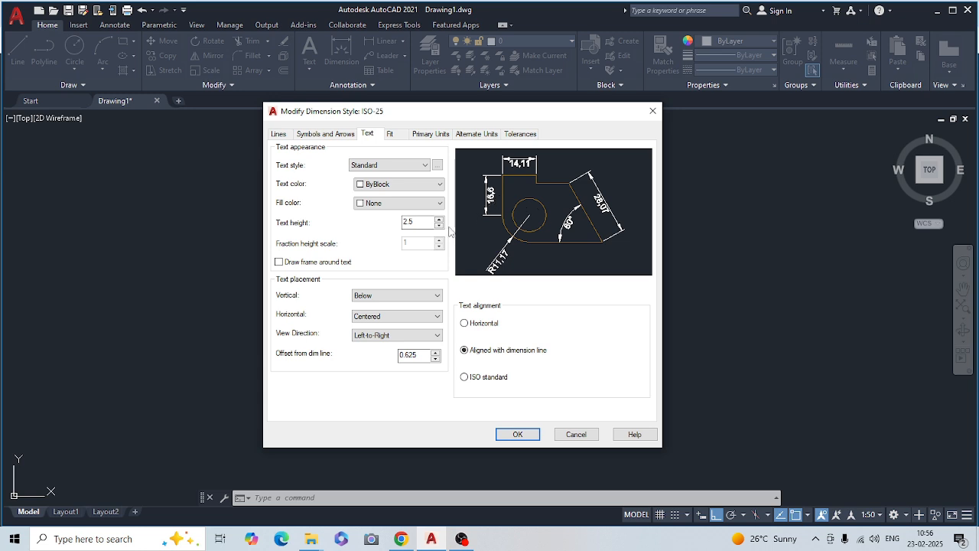
{"action": "left_click", "coordinate": [439, 297]}
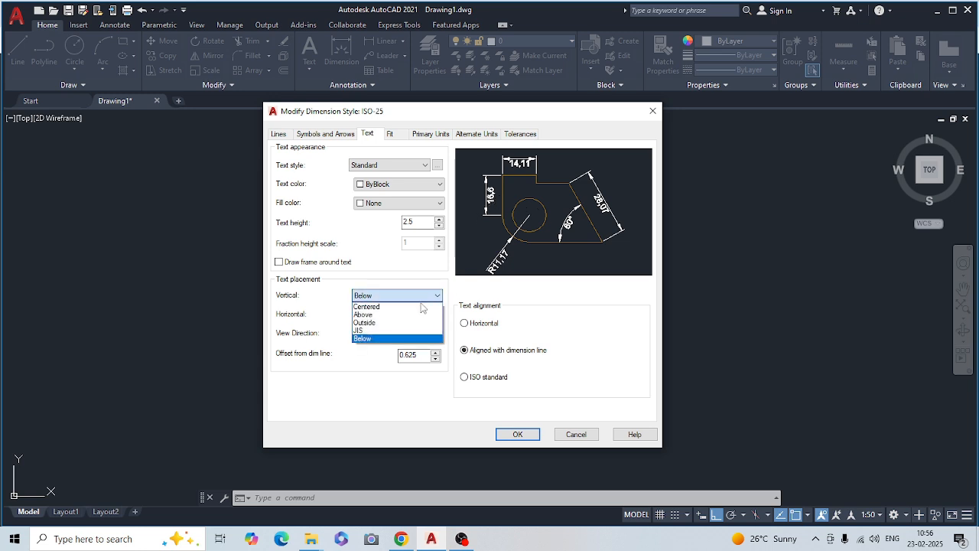
{"action": "left_click", "coordinate": [384, 315]}
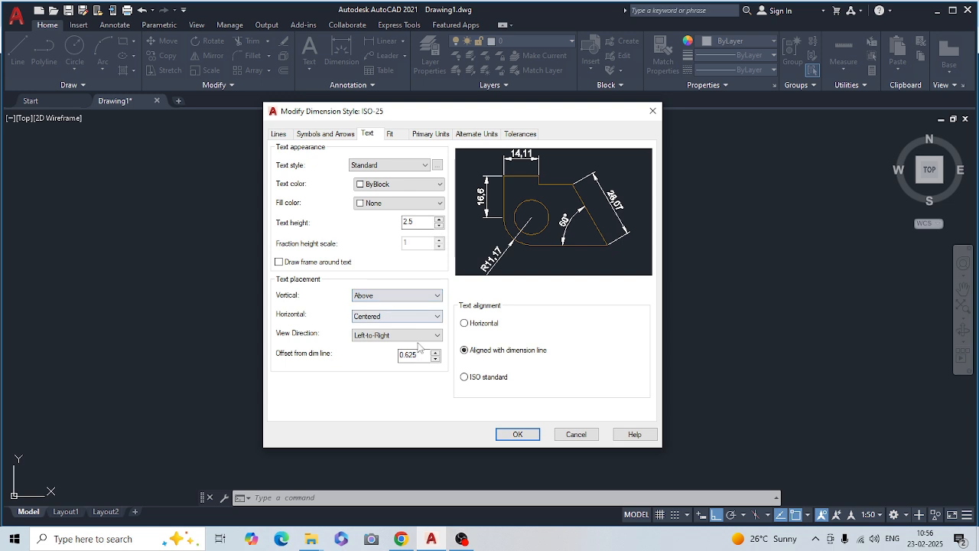
{"action": "left_click", "coordinate": [434, 297]}
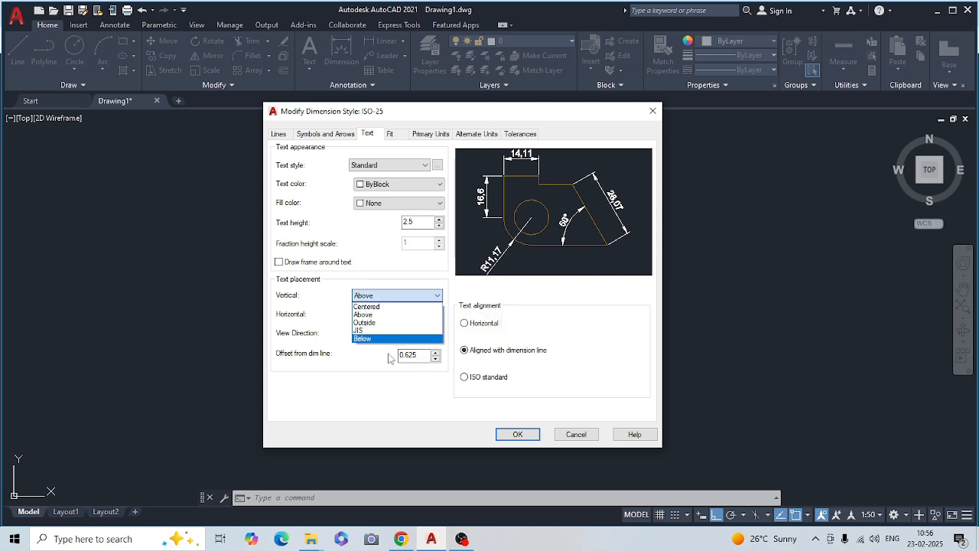
{"action": "left_click", "coordinate": [433, 305]}
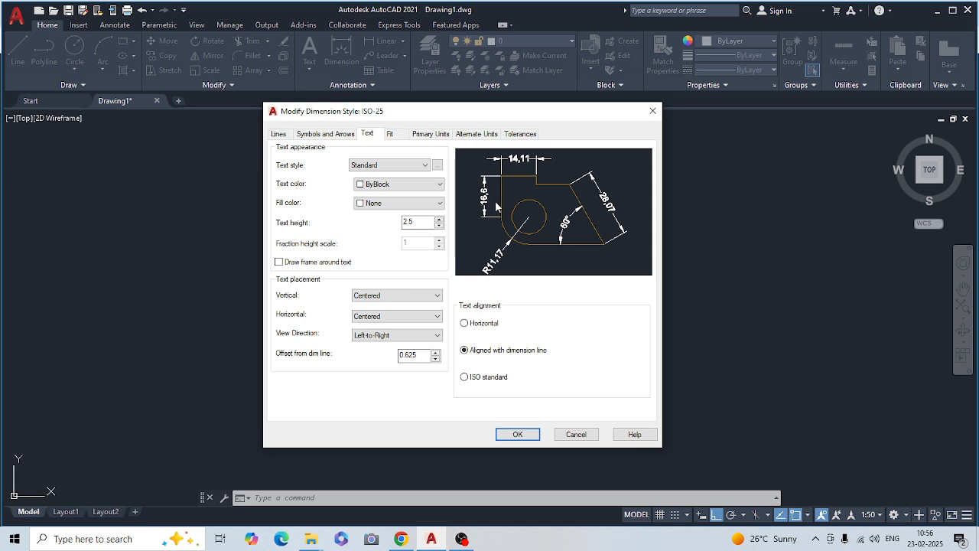
{"action": "left_click", "coordinate": [436, 296]}
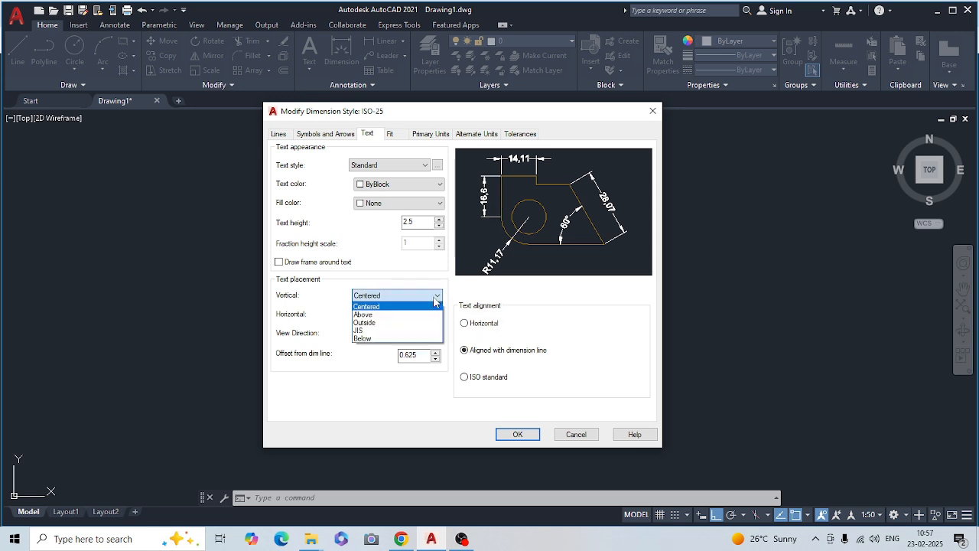
{"action": "left_click", "coordinate": [364, 315]}
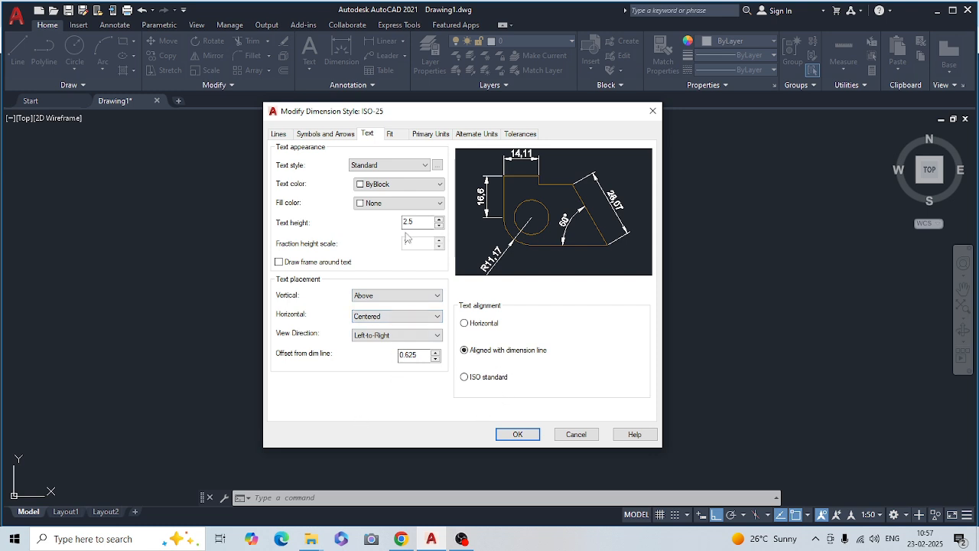
Step: Review the dimension style's fit, primary units and alternate units settings, choosing Decimal as the linear unit format
{"action": "left_click", "coordinate": [390, 135]}
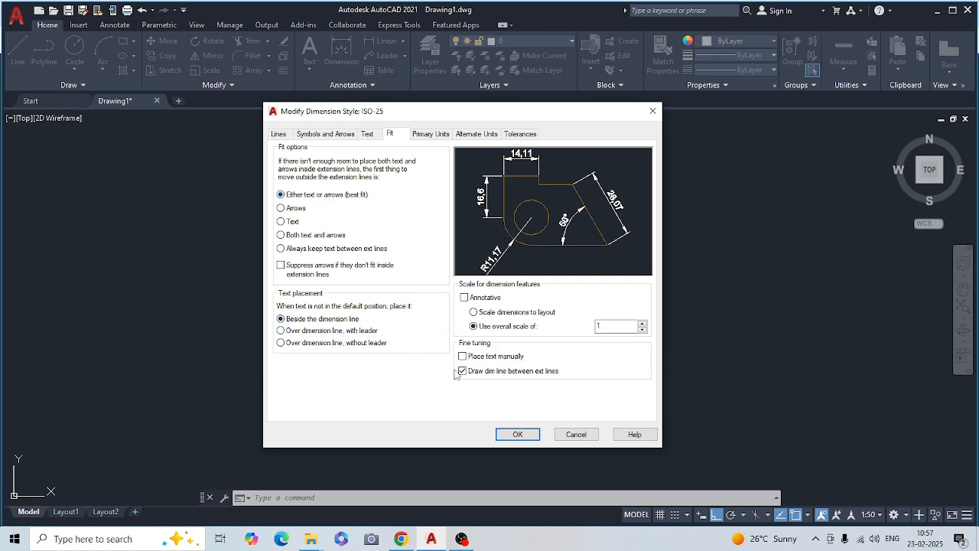
{"action": "left_click", "coordinate": [431, 135]}
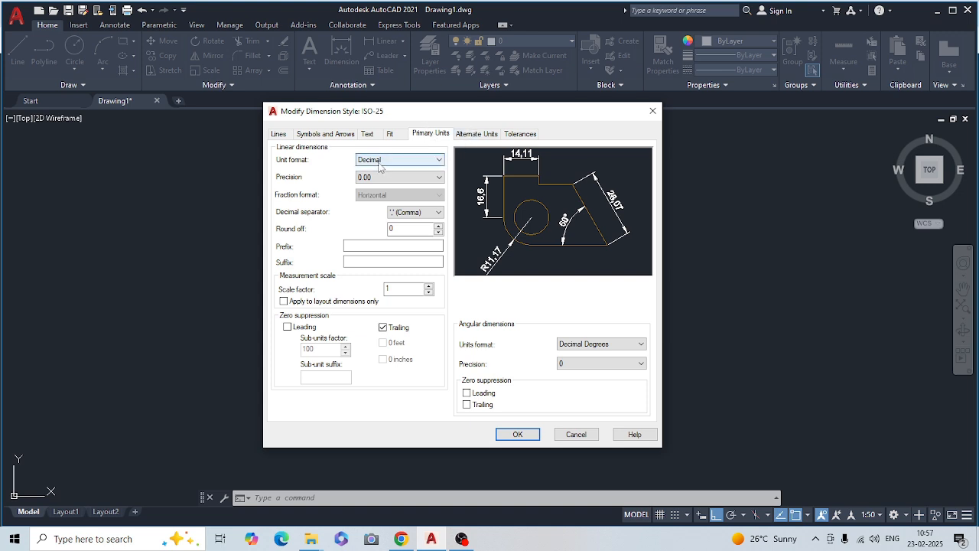
{"action": "left_click", "coordinate": [440, 159]}
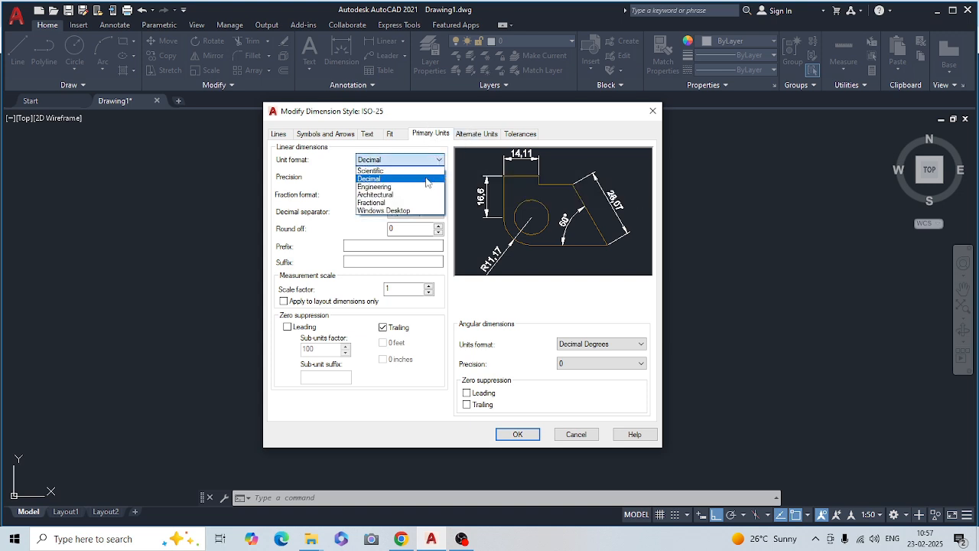
{"action": "left_click", "coordinate": [399, 179]}
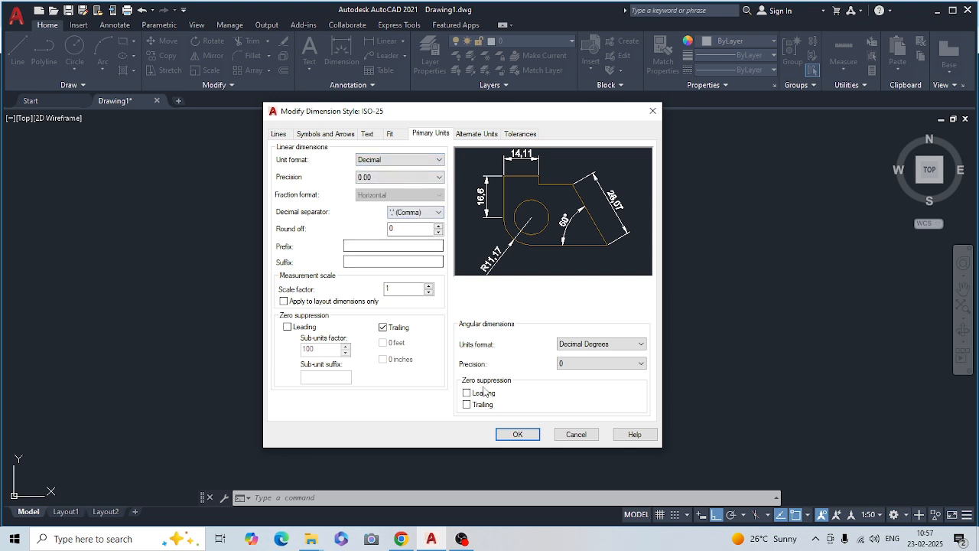
{"action": "left_click", "coordinate": [476, 133]}
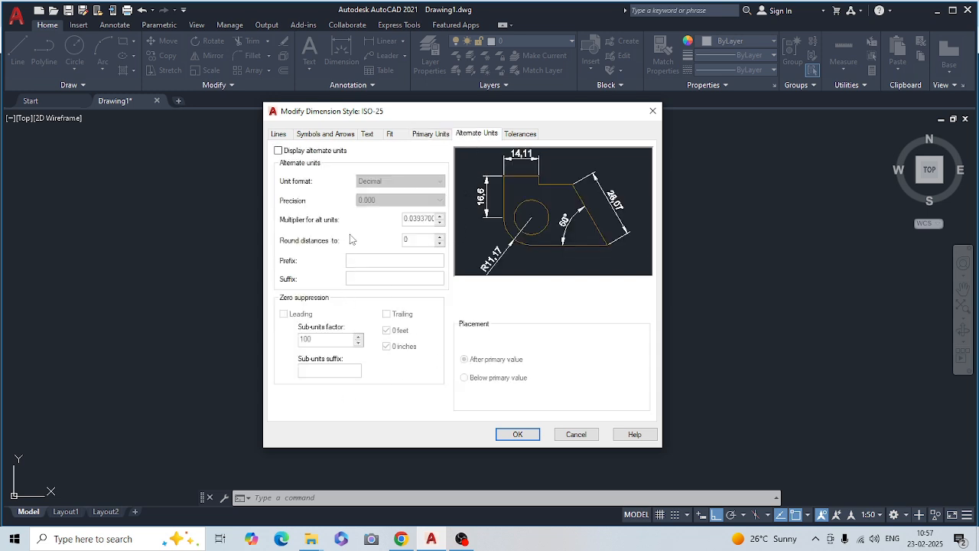
Step: Examine the tolerance method choices for the dimension style, keeping the method at None
{"action": "left_click", "coordinate": [523, 134]}
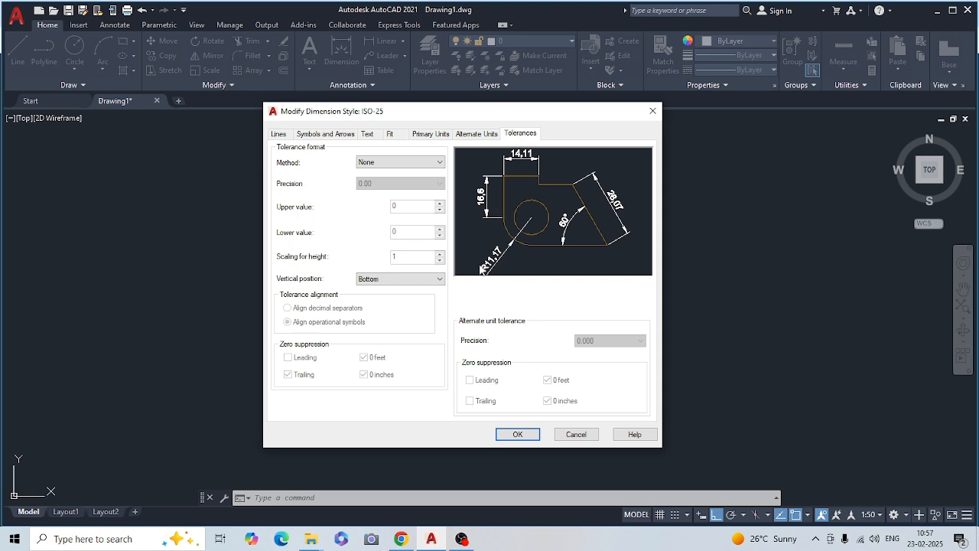
{"action": "left_click", "coordinate": [441, 163]}
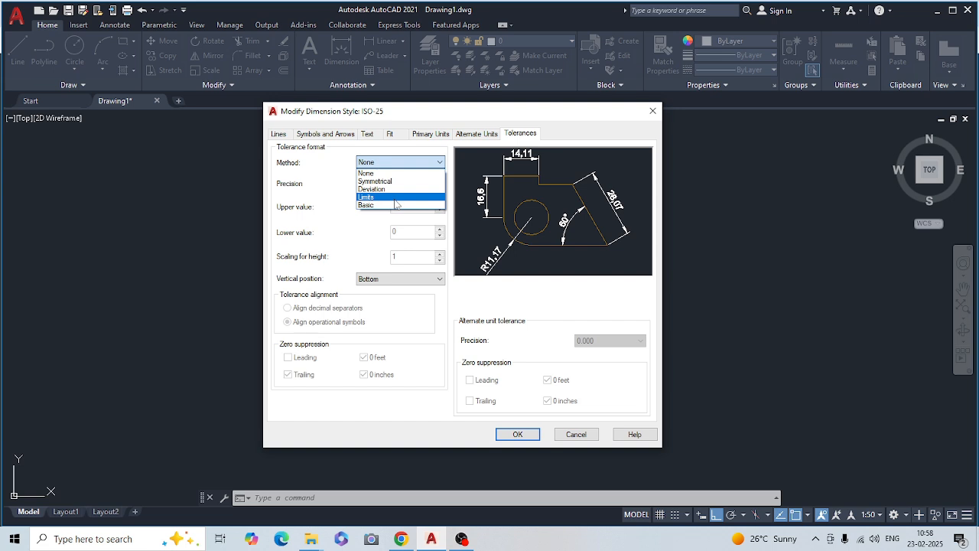
{"action": "left_click", "coordinate": [419, 173]}
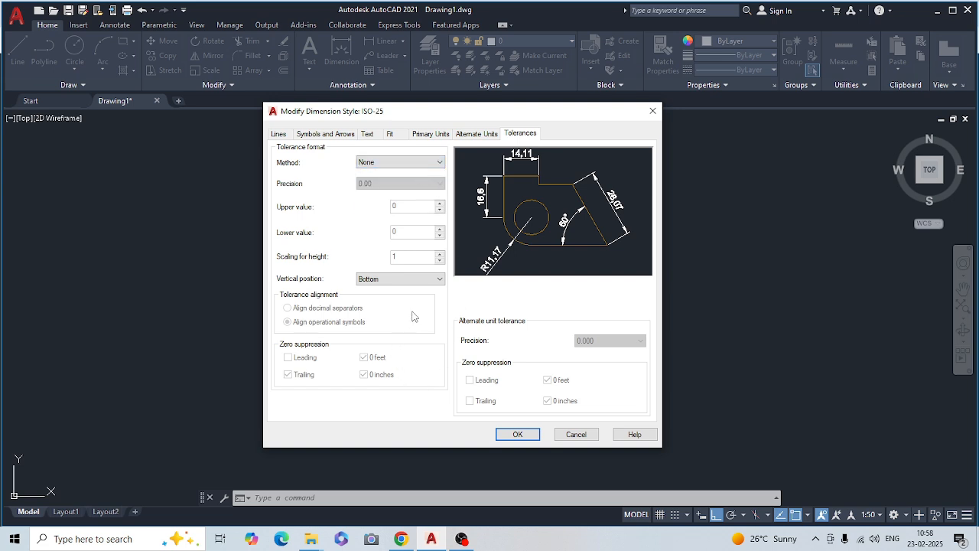
Step: Save the ISO-25 dimension style changes, set the style current and close the Dimension Style Manager
{"action": "left_click", "coordinate": [278, 136]}
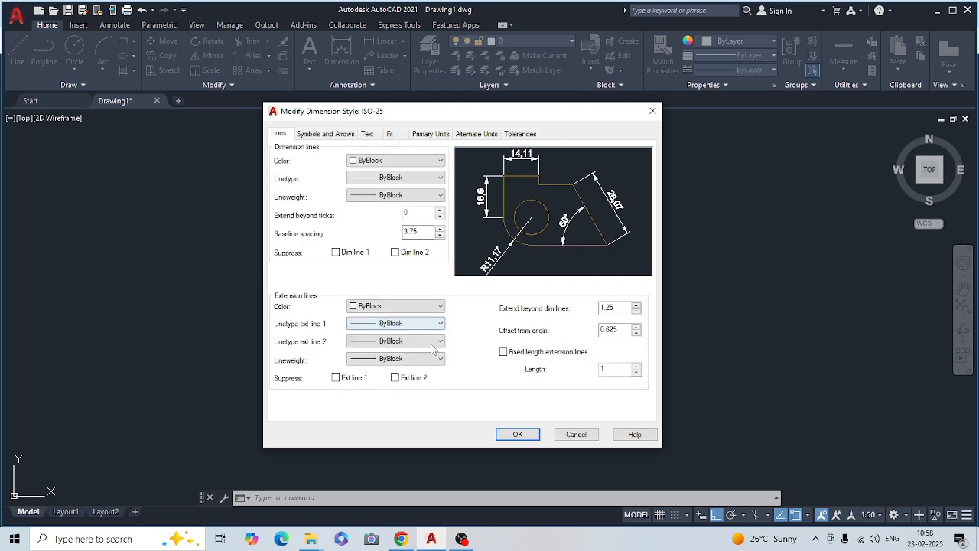
{"action": "left_click", "coordinate": [518, 434]}
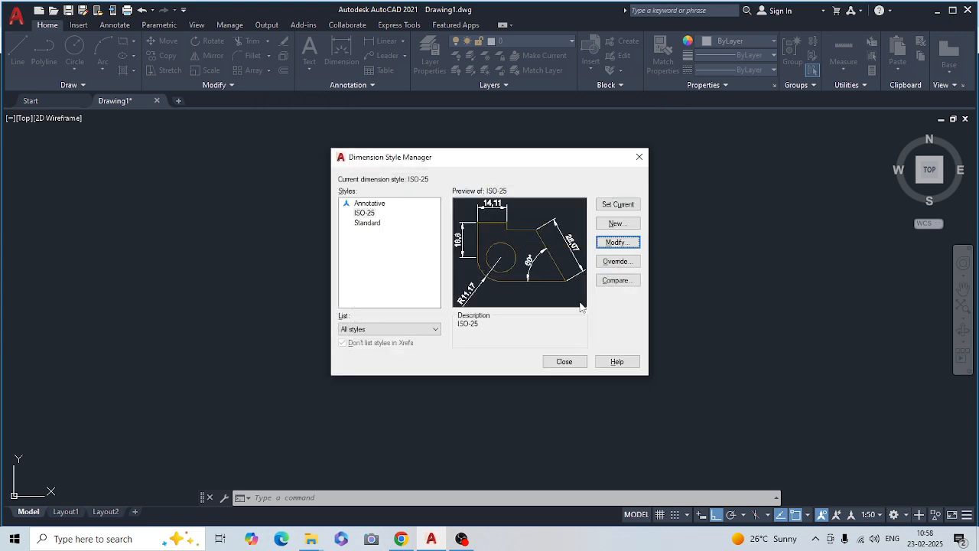
{"action": "left_click", "coordinate": [621, 206]}
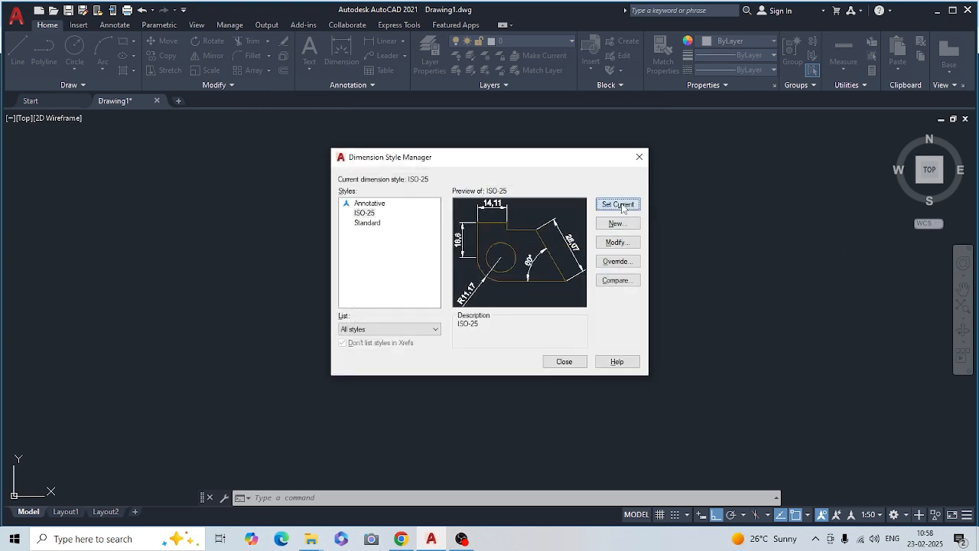
{"action": "left_click", "coordinate": [565, 362]}
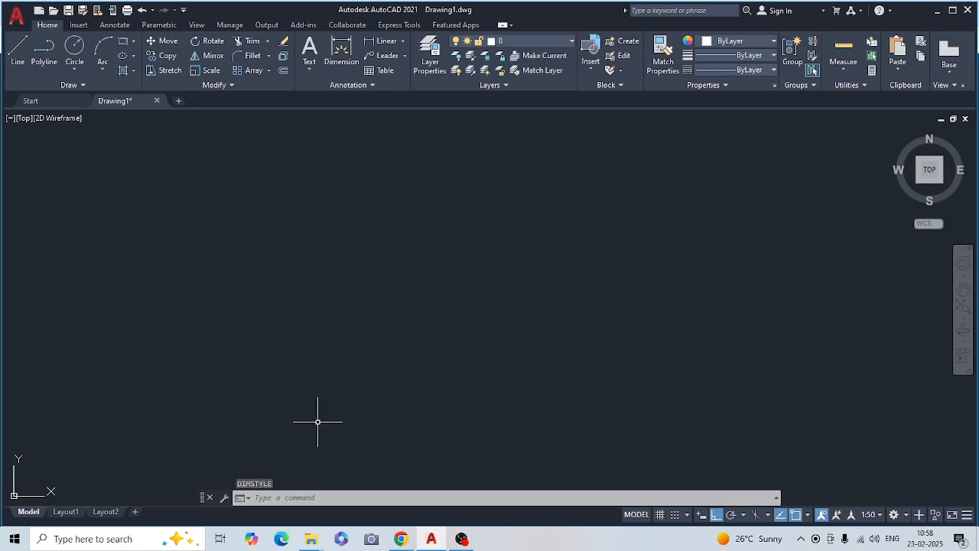